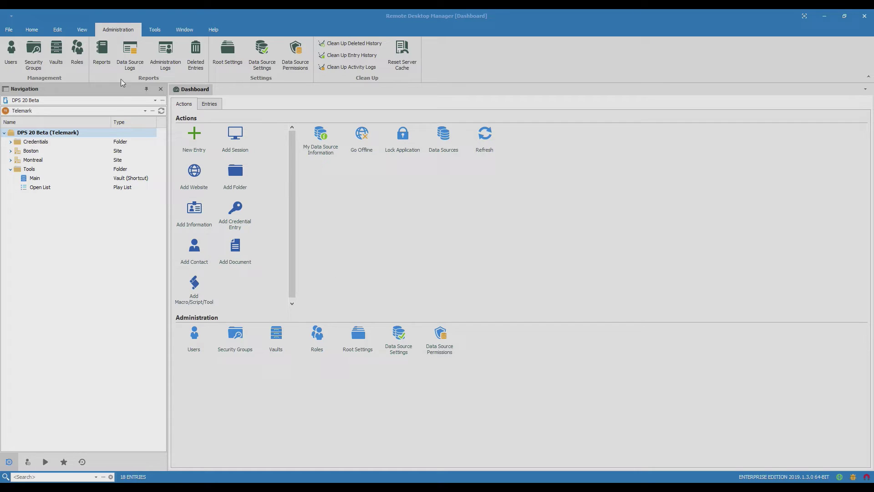
Select the WINDJAMMER\Service Desk role in the security roles list, then close user and security management.
{"action": "left_click", "coordinate": [80, 58]}
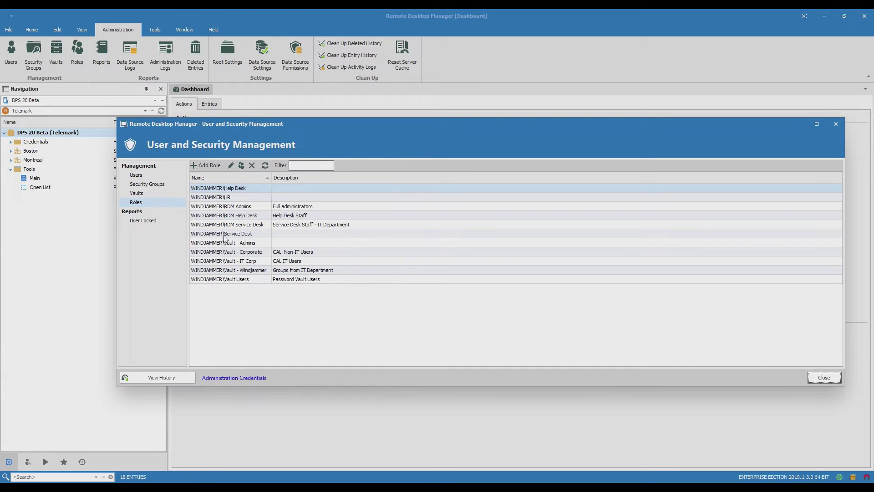
{"action": "left_click", "coordinate": [229, 235]}
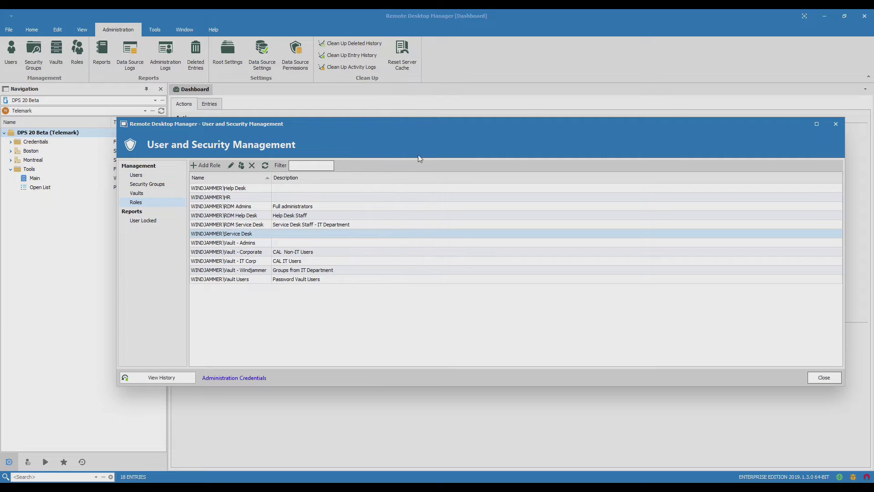
{"action": "left_click", "coordinate": [838, 124]}
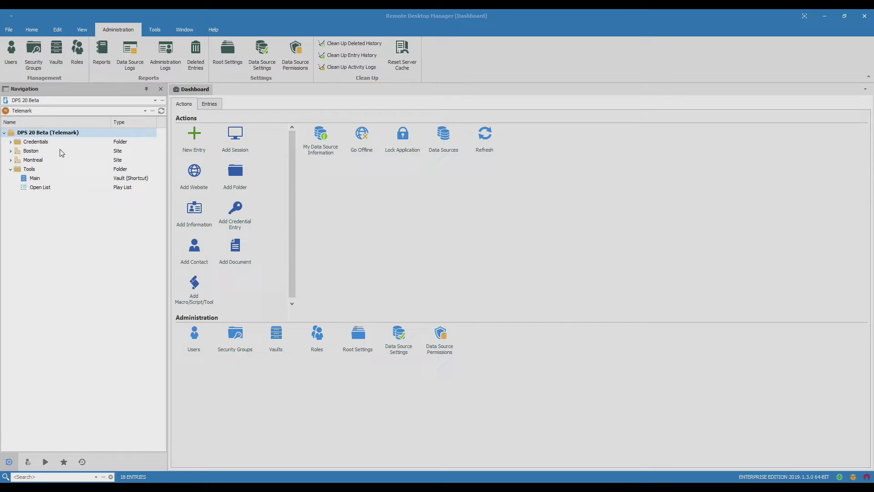
Make WINDJAMMER\RDM Service Desk a member of the Telemark vault and save.
{"action": "left_click", "coordinate": [57, 62]}
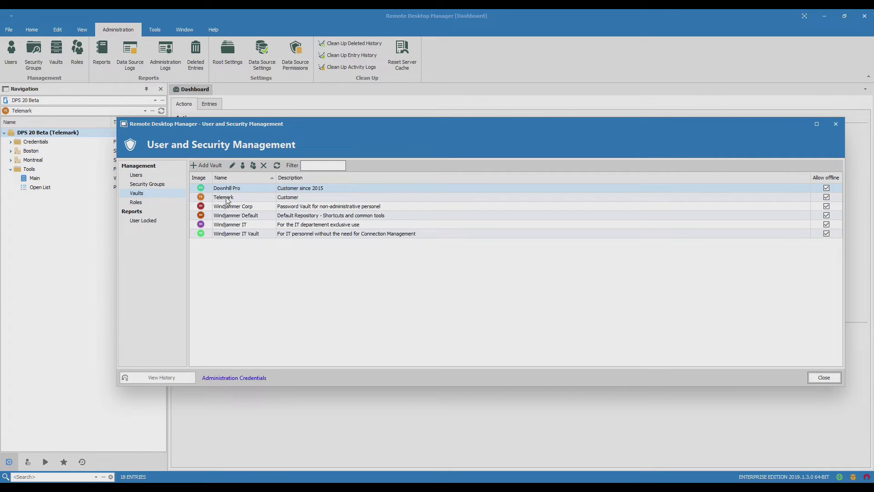
{"action": "left_click", "coordinate": [227, 199]}
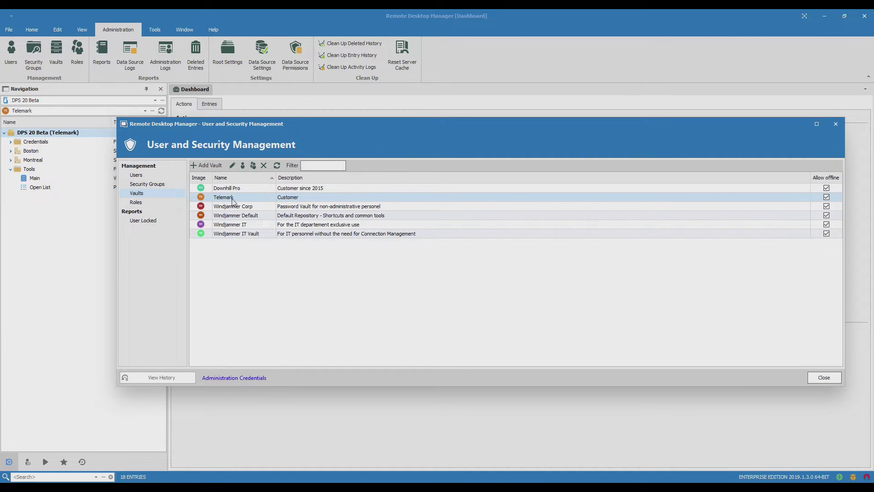
{"action": "left_click", "coordinate": [253, 166]}
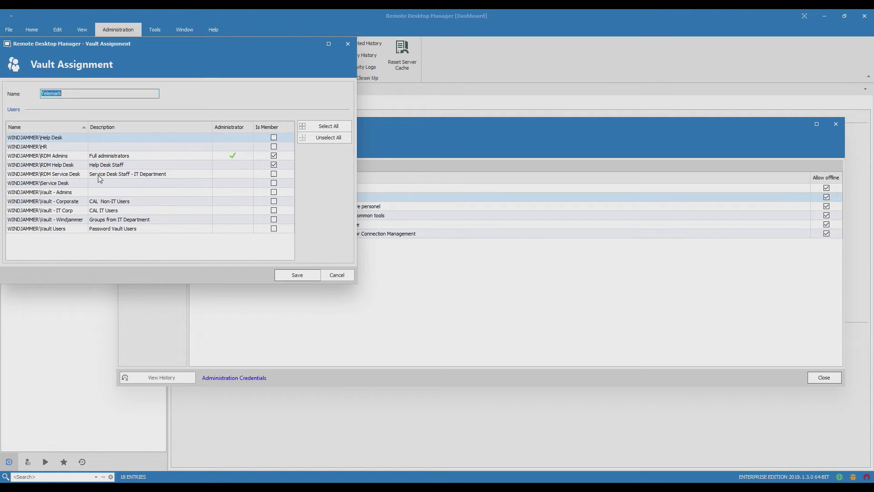
{"action": "left_click", "coordinate": [274, 175]}
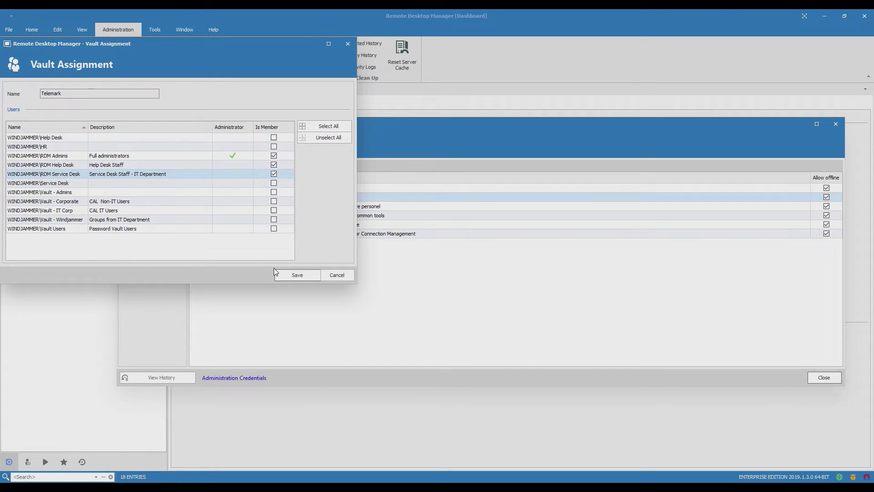
{"action": "left_click", "coordinate": [282, 275]}
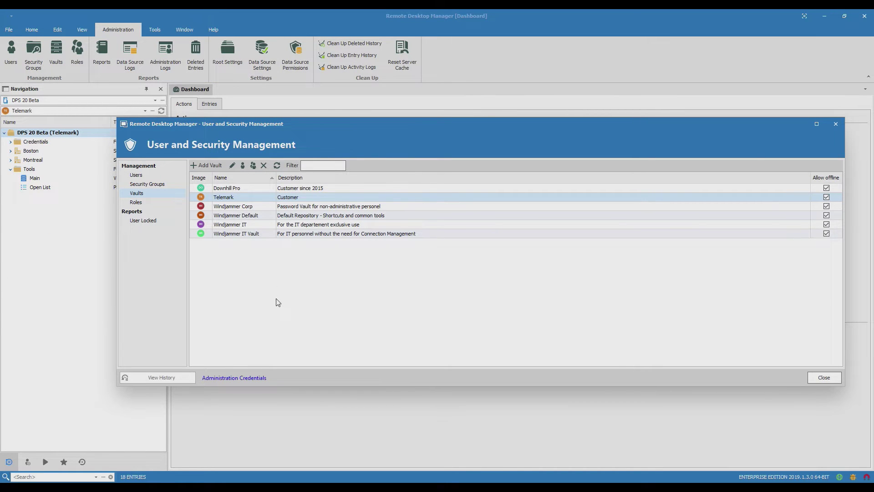
Open the root settings' Permissions page and set the inherited permission to Default.
{"action": "key", "text": "Escape"}
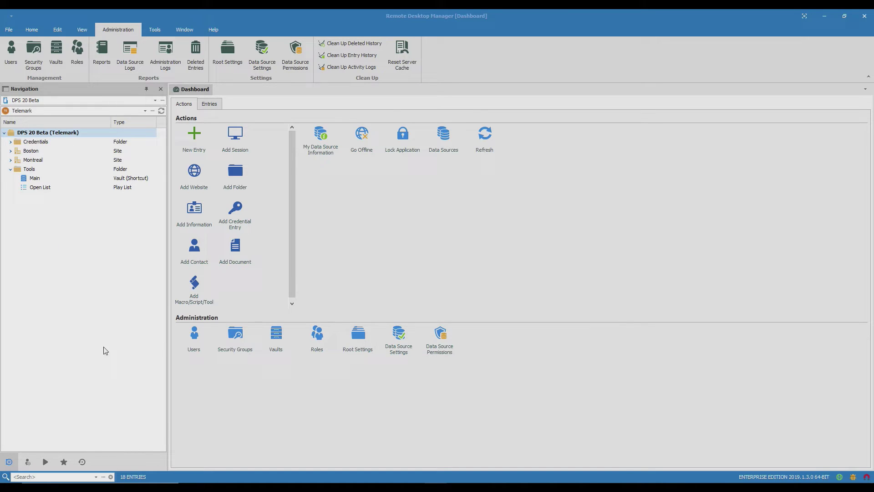
{"action": "left_click", "coordinate": [359, 340]}
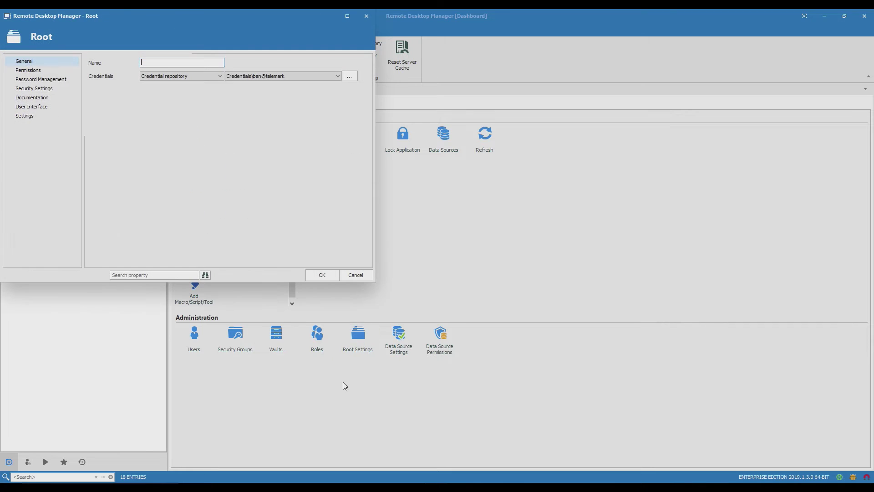
{"action": "left_click", "coordinate": [45, 71]}
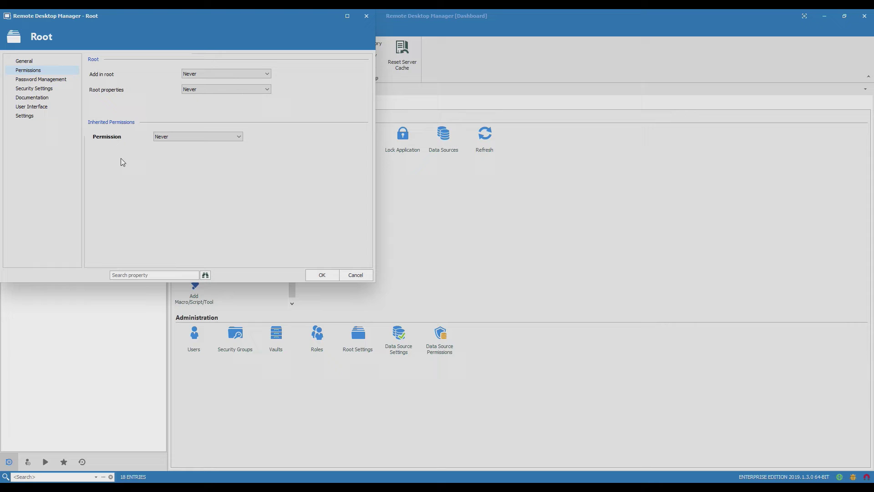
{"action": "left_click", "coordinate": [193, 136]}
Set the root's inherited permission back to Never.
{"action": "left_click", "coordinate": [191, 145]}
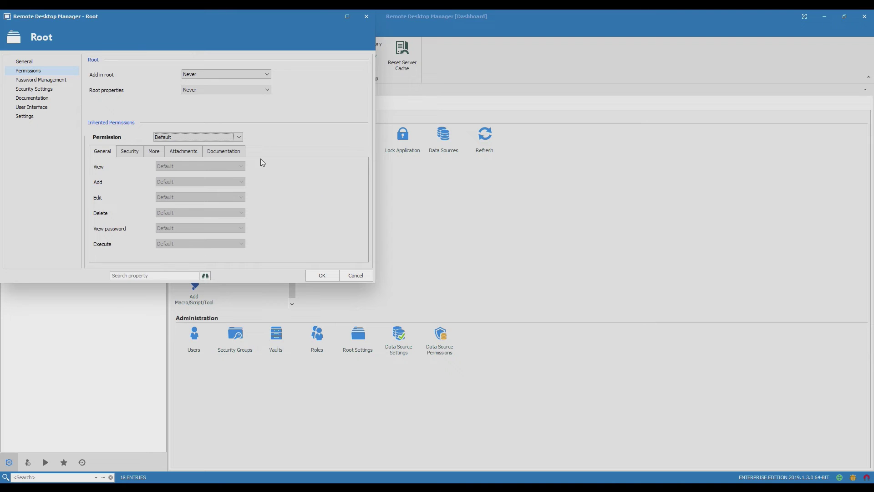
{"action": "left_click", "coordinate": [238, 137]}
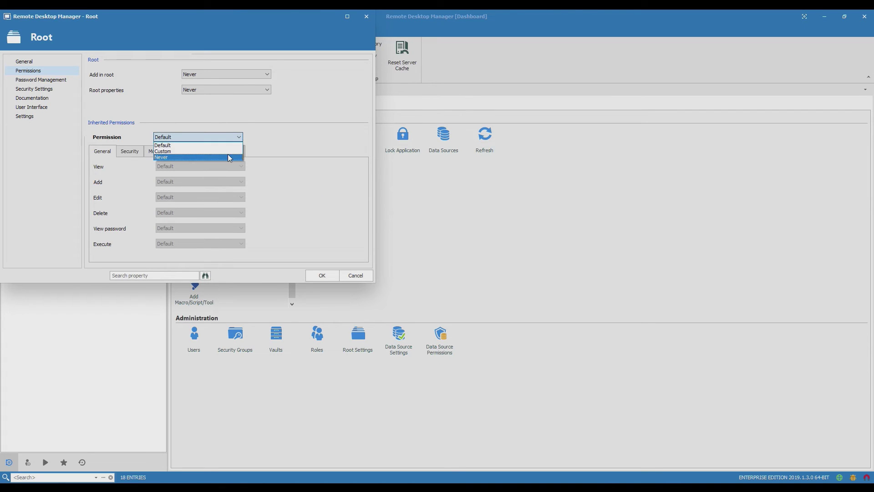
{"action": "left_click", "coordinate": [227, 155]}
Close the root settings and open the Boston folder's properties on the Permissions page.
{"action": "left_click", "coordinate": [322, 276]}
{"action": "left_click", "coordinate": [40, 154]}
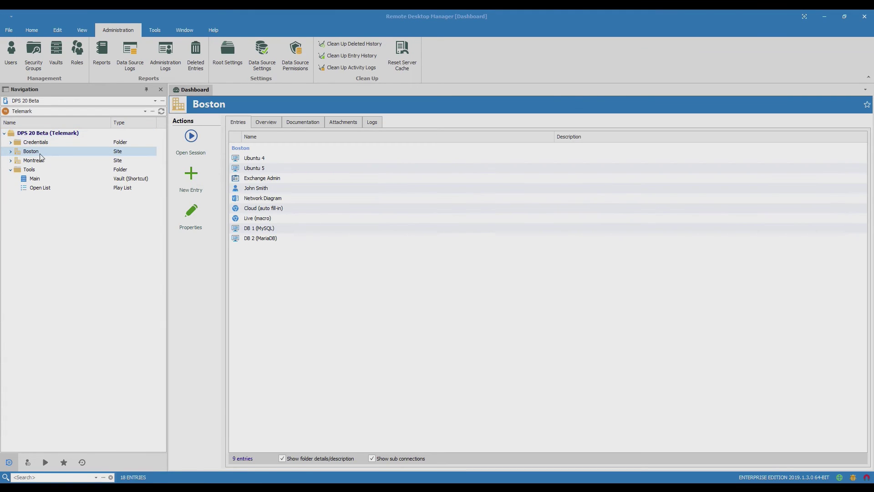
{"action": "left_click", "coordinate": [191, 228]}
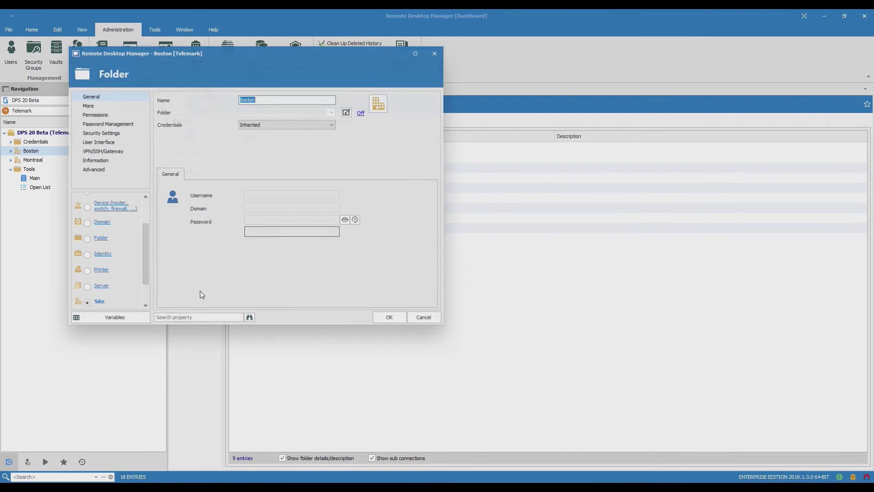
{"action": "left_click", "coordinate": [95, 114]}
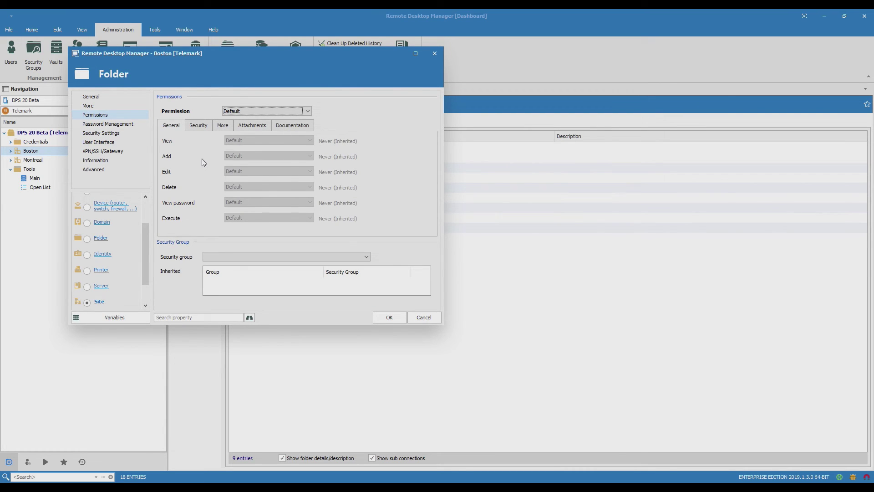
Switch the Boston folder's permission mode to Custom.
{"action": "left_click", "coordinate": [307, 111]}
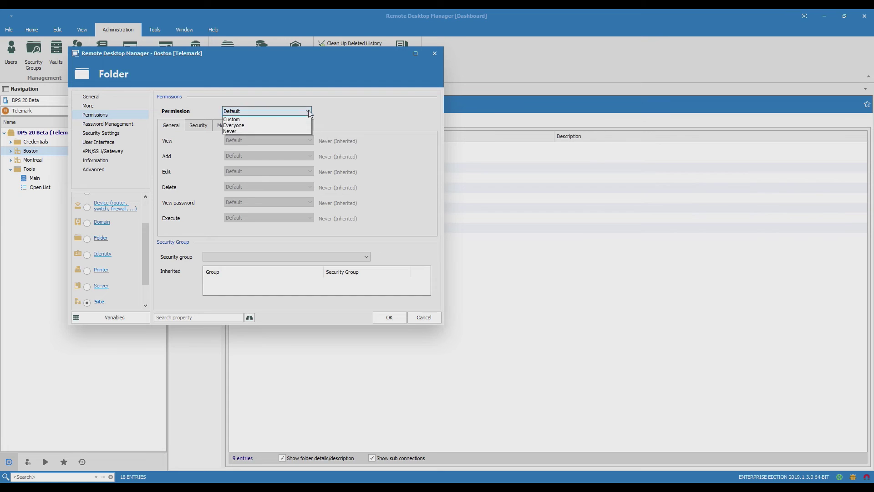
{"action": "left_click", "coordinate": [296, 128]}
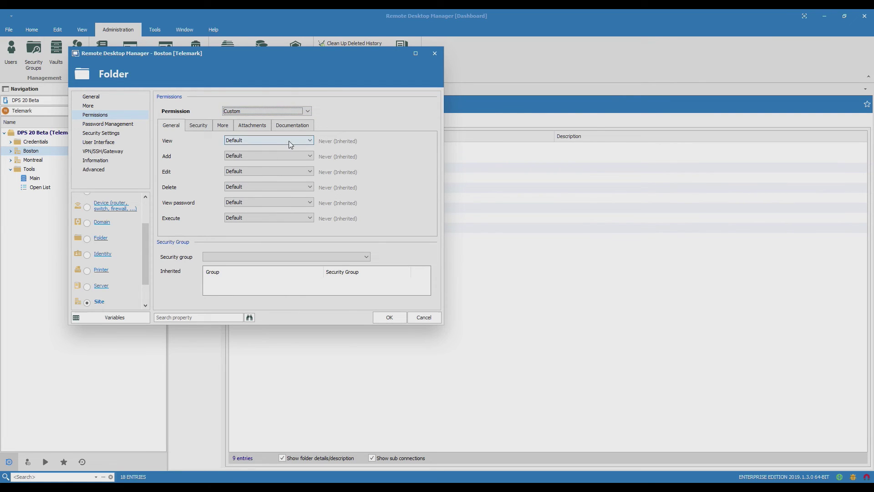
{"action": "left_click", "coordinate": [288, 141]}
Set Boston's View permission to Custom, granted to the RDM Service Desk role.
{"action": "left_click", "coordinate": [288, 155]}
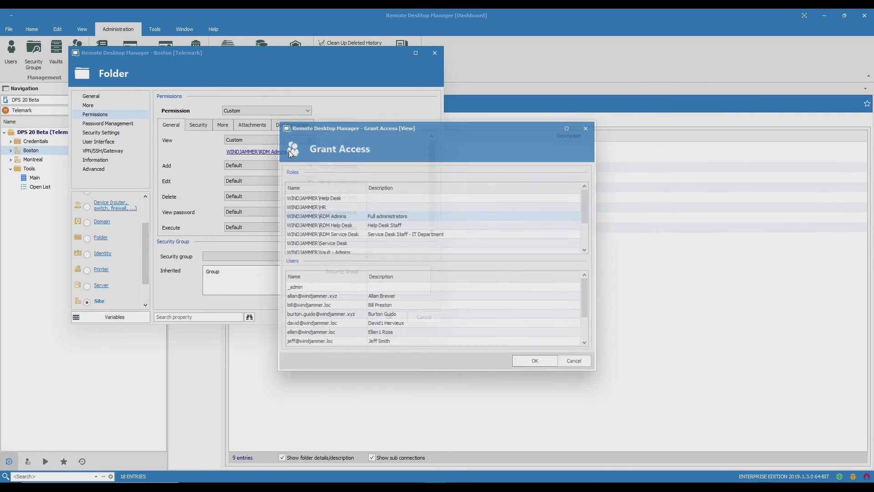
{"action": "left_click", "coordinate": [344, 235]}
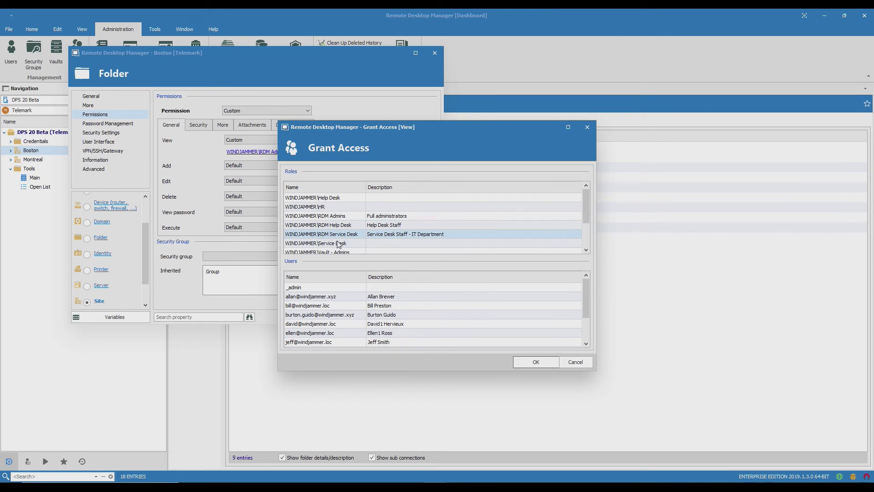
{"action": "left_click", "coordinate": [517, 360]}
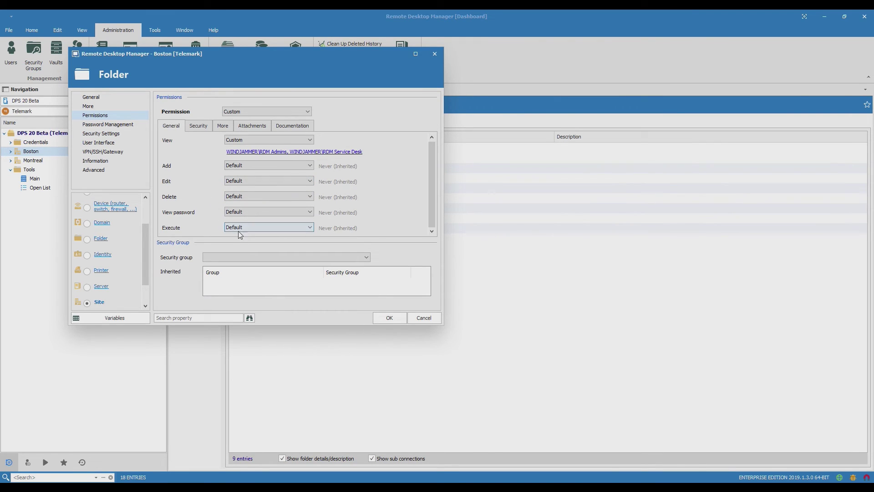
Set Boston's Execute permission to Custom for RDM Service Desk and save the folder.
{"action": "left_click", "coordinate": [309, 227]}
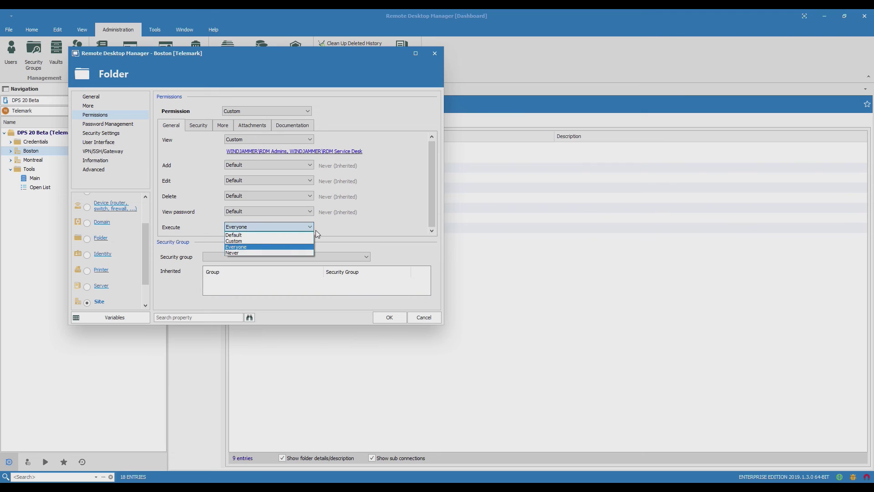
{"action": "left_click", "coordinate": [304, 239]}
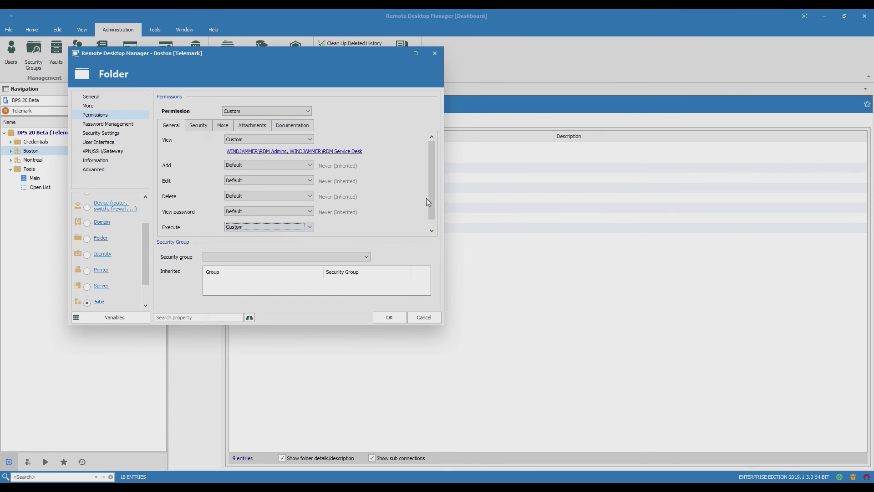
{"action": "scroll", "coordinate": [427, 202], "scroll_direction": "down", "scroll_amount": 1}
{"action": "left_click", "coordinate": [267, 230]}
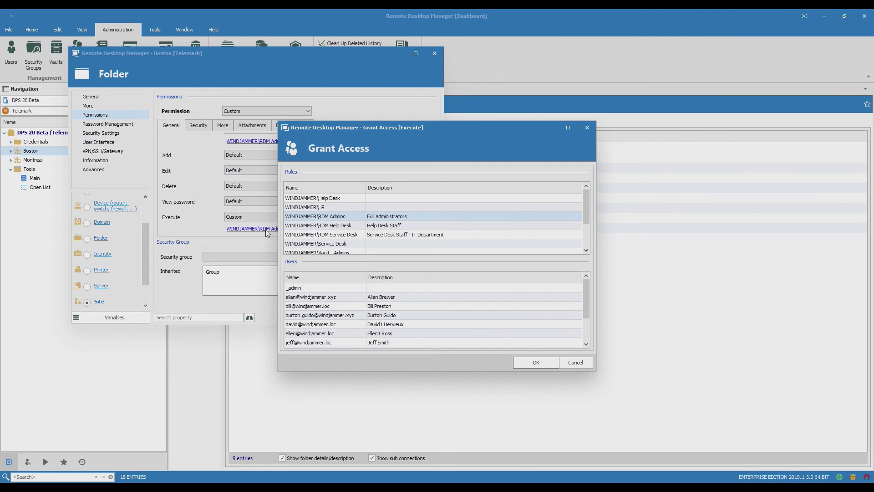
{"action": "left_click", "coordinate": [390, 240]}
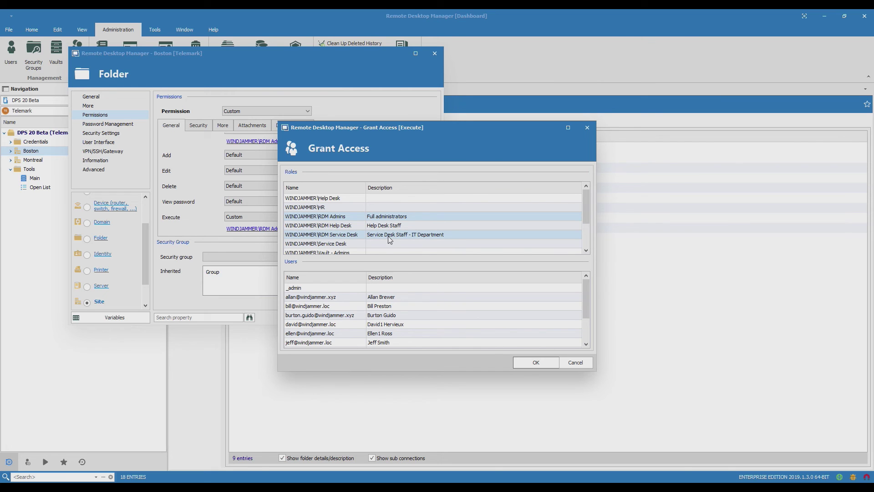
{"action": "left_click", "coordinate": [520, 362]}
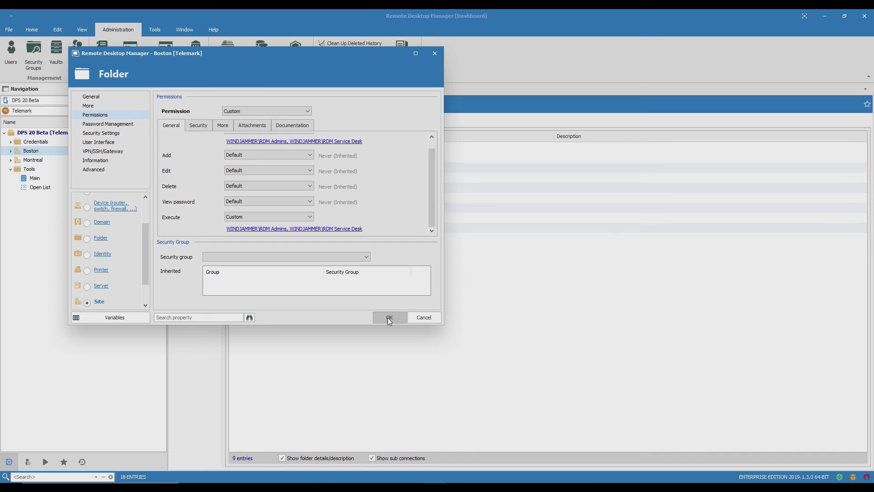
{"action": "left_click", "coordinate": [389, 318]}
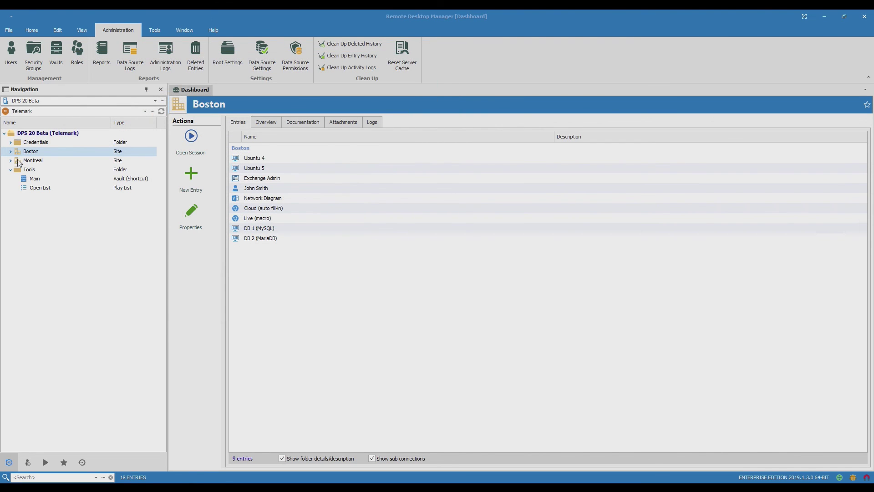
Expand Montreal to reveal its Telemark DC1 and Telemark SQL1 entries.
{"action": "left_click", "coordinate": [10, 160]}
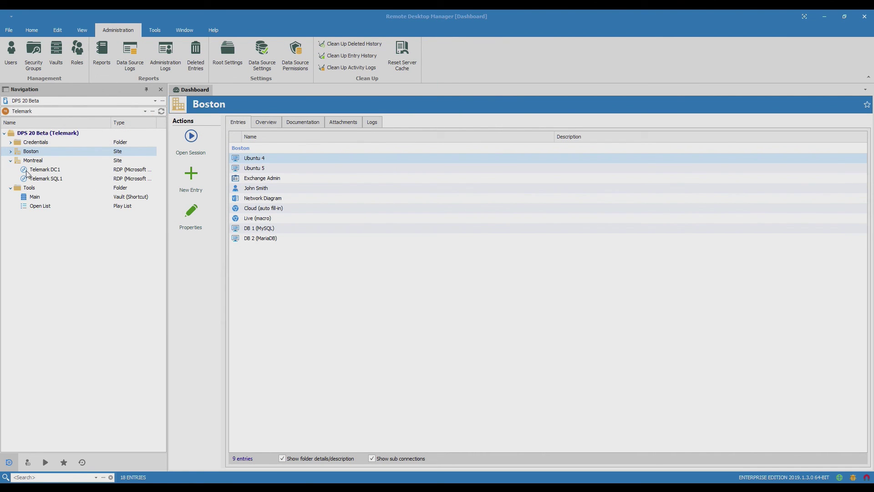